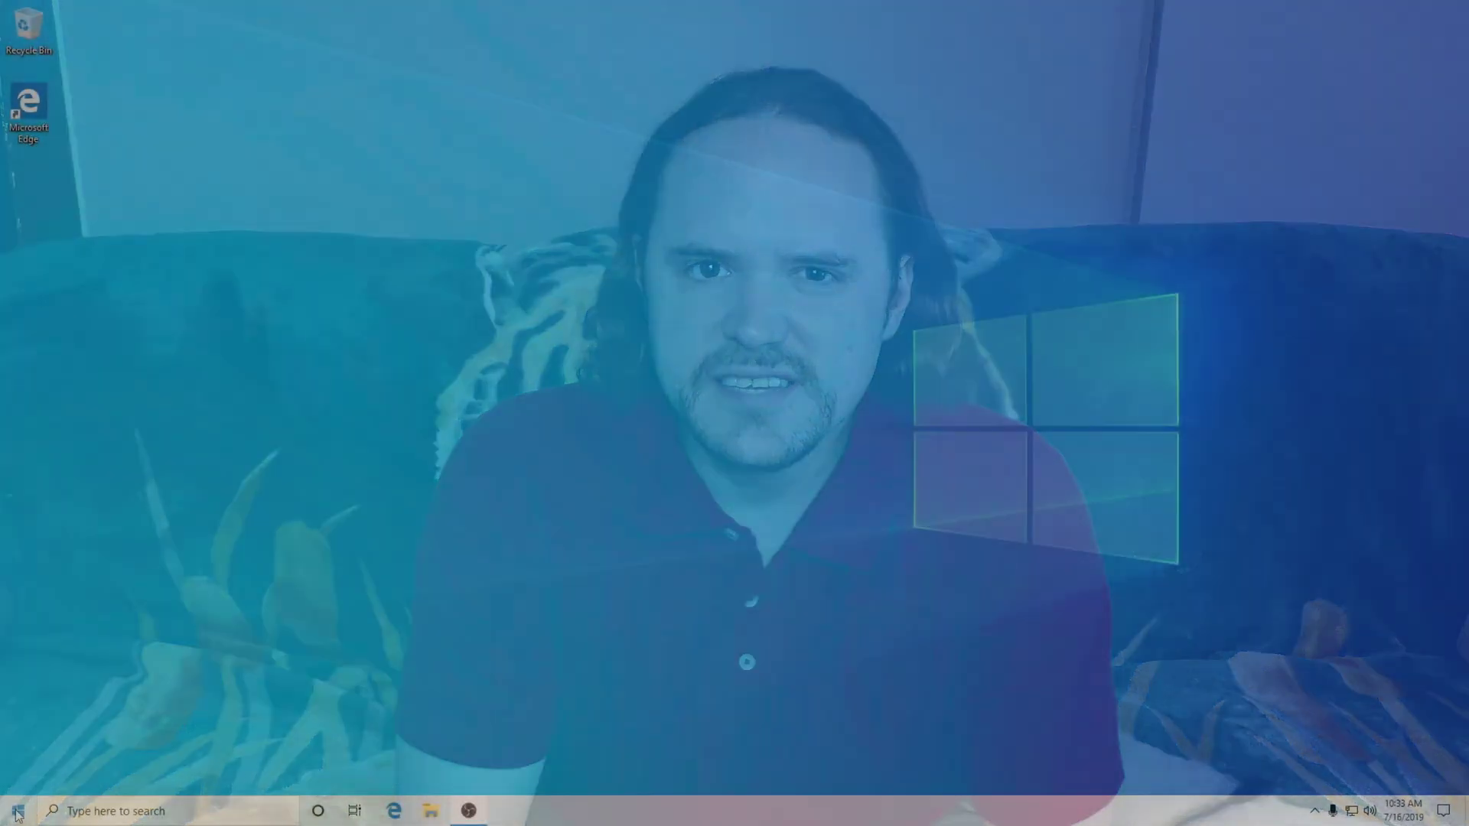
Open the Start menu to launch the web browser.
{"action": "key", "text": "super"}
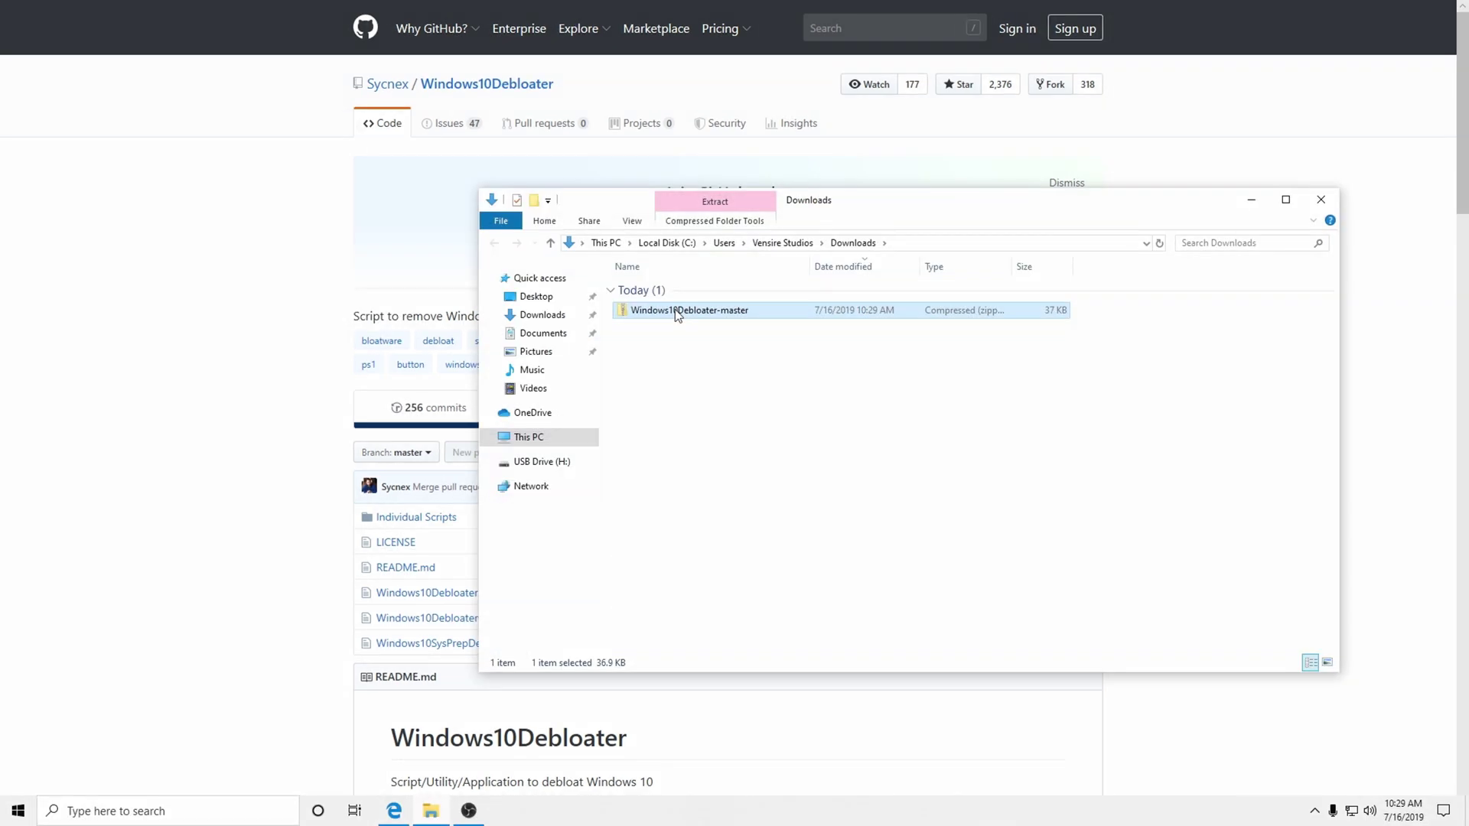
Extract the Windows10Debloater-master zip from Downloads directly into C:\.
{"action": "right_click", "coordinate": [675, 309]}
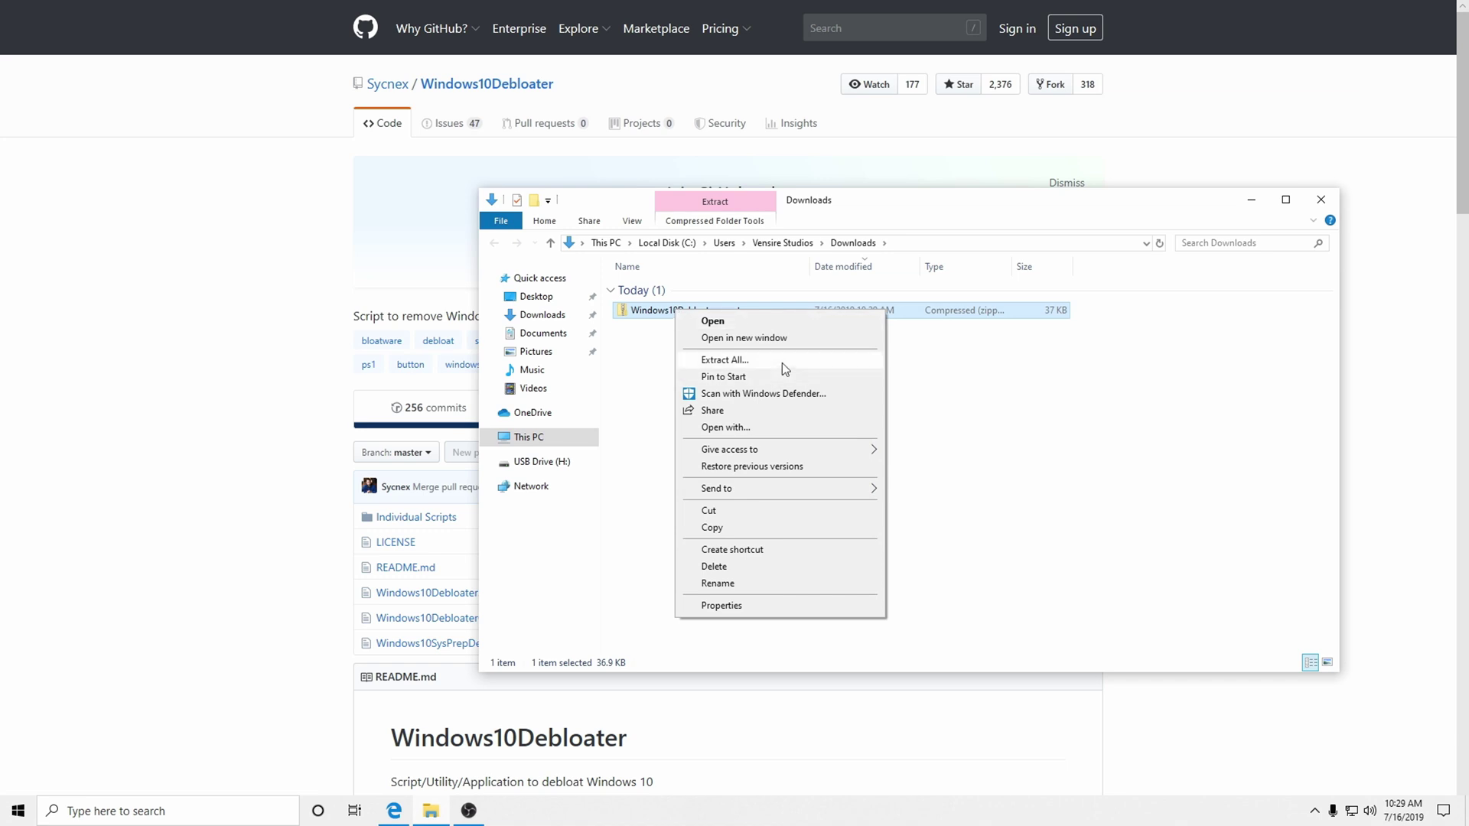
{"action": "left_click", "coordinate": [783, 362]}
{"action": "left_click", "coordinate": [553, 339]}
{"action": "left_click_drag", "start_coordinate": [552, 340], "coordinate": [820, 354]}
{"action": "key", "text": "BackSpace"}
{"action": "left_click", "coordinate": [872, 553]}
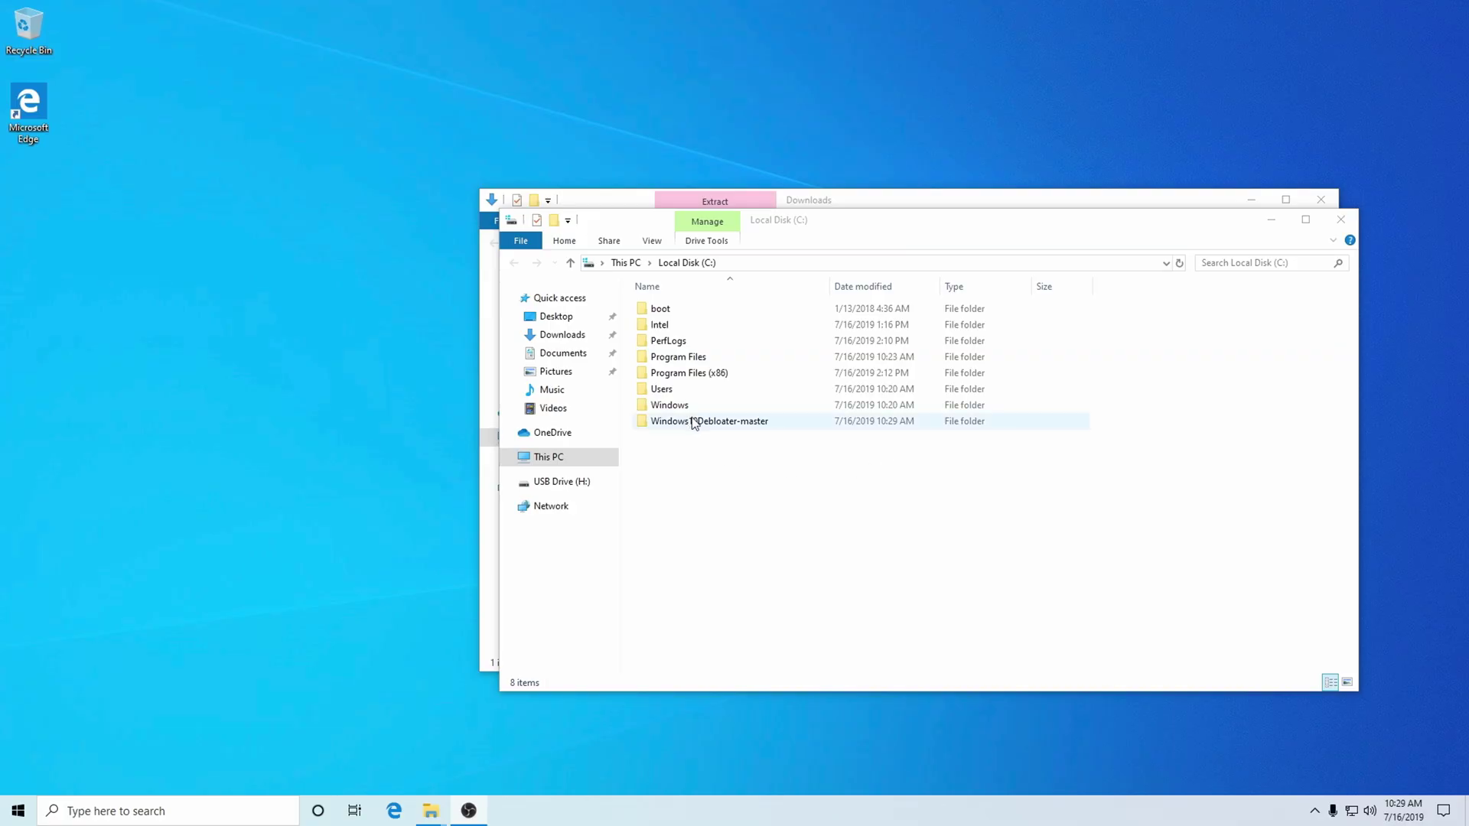
Open C:\Windows10Debloater-master and view its full path in the address bar.
{"action": "double_click", "coordinate": [694, 423]}
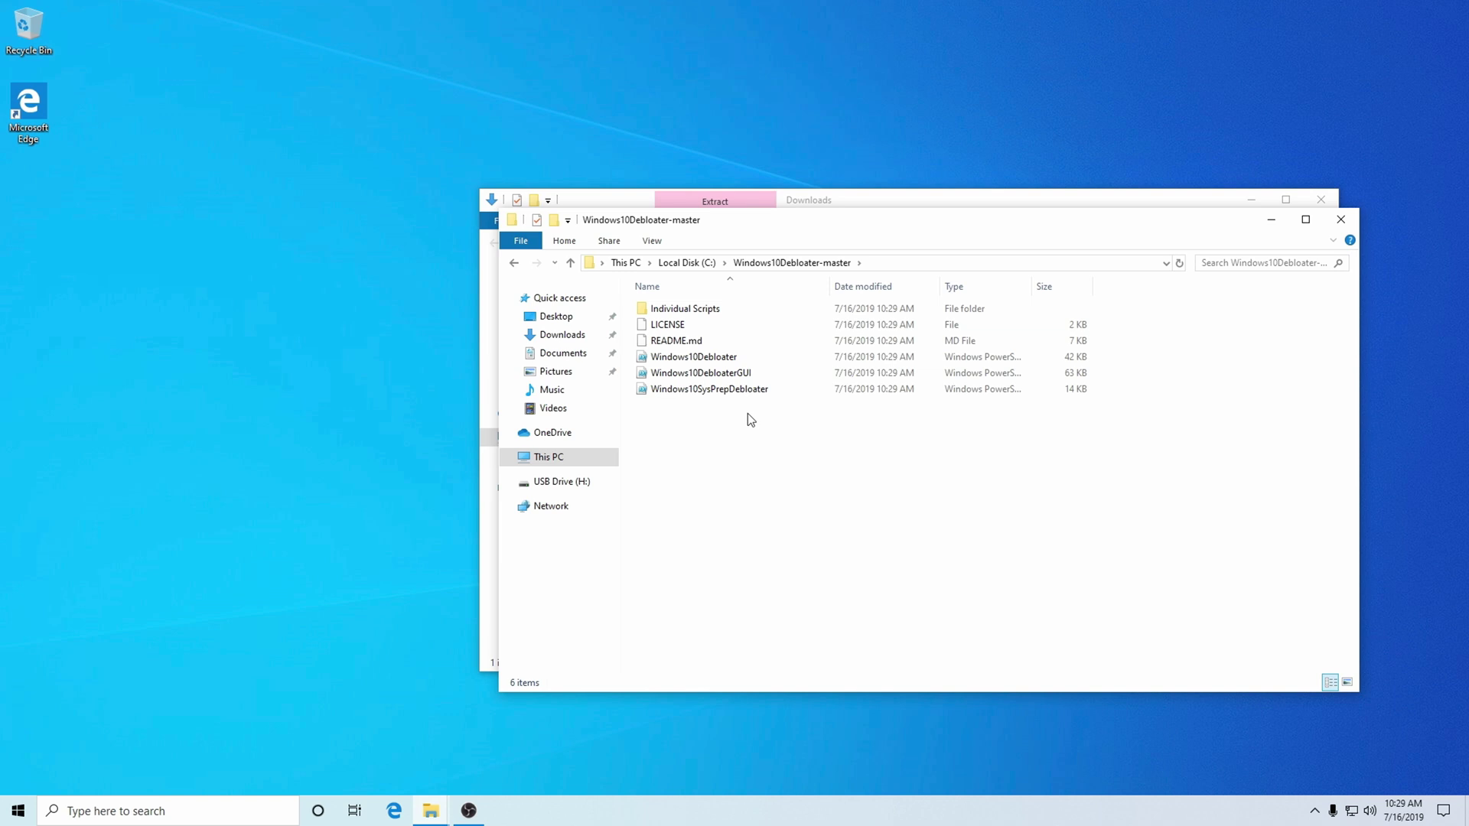
{"action": "left_click", "coordinate": [886, 263]}
{"action": "key", "text": "ctrl+c"}
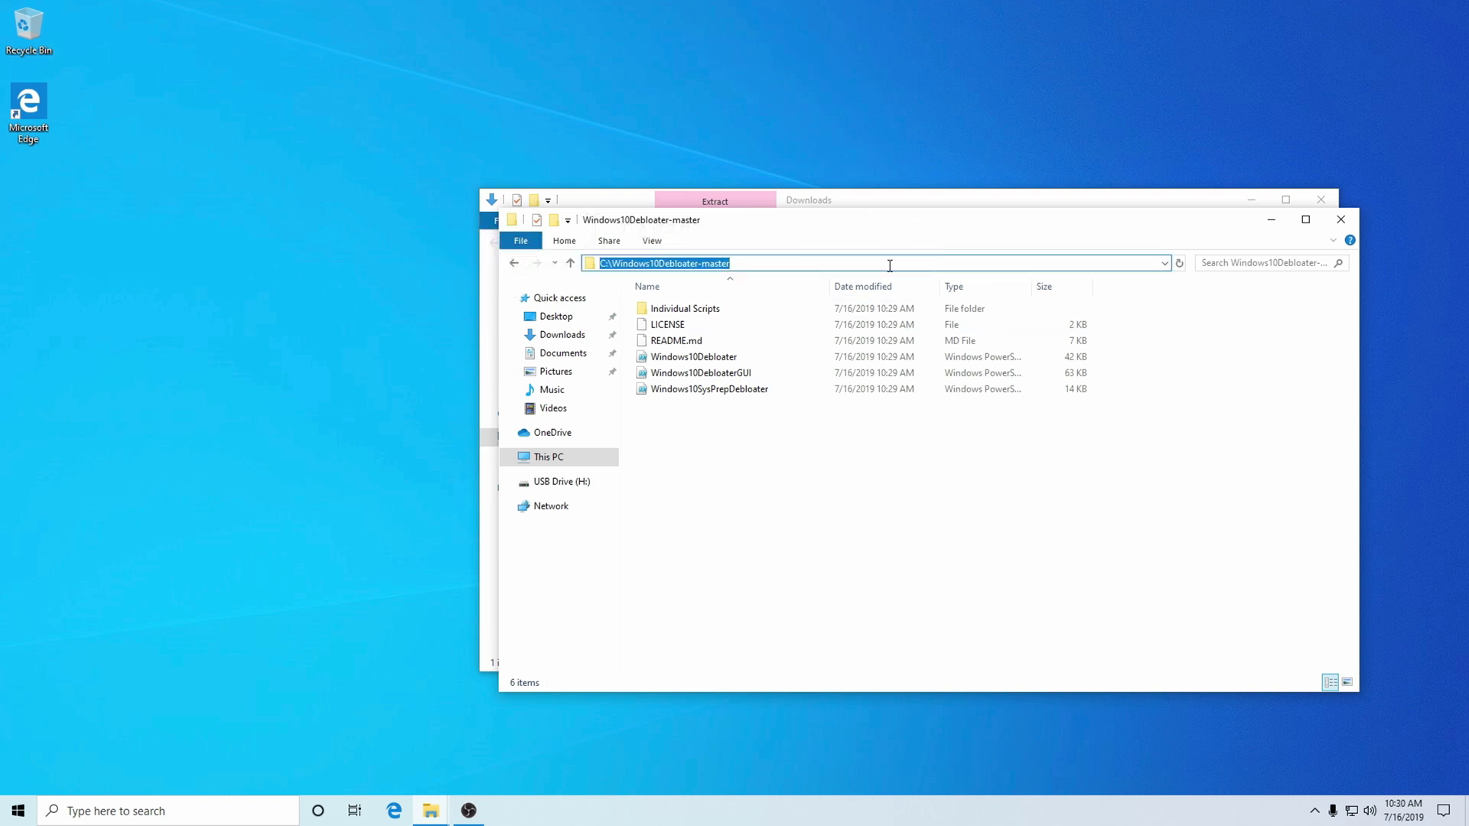
{"action": "left_click", "coordinate": [775, 533]}
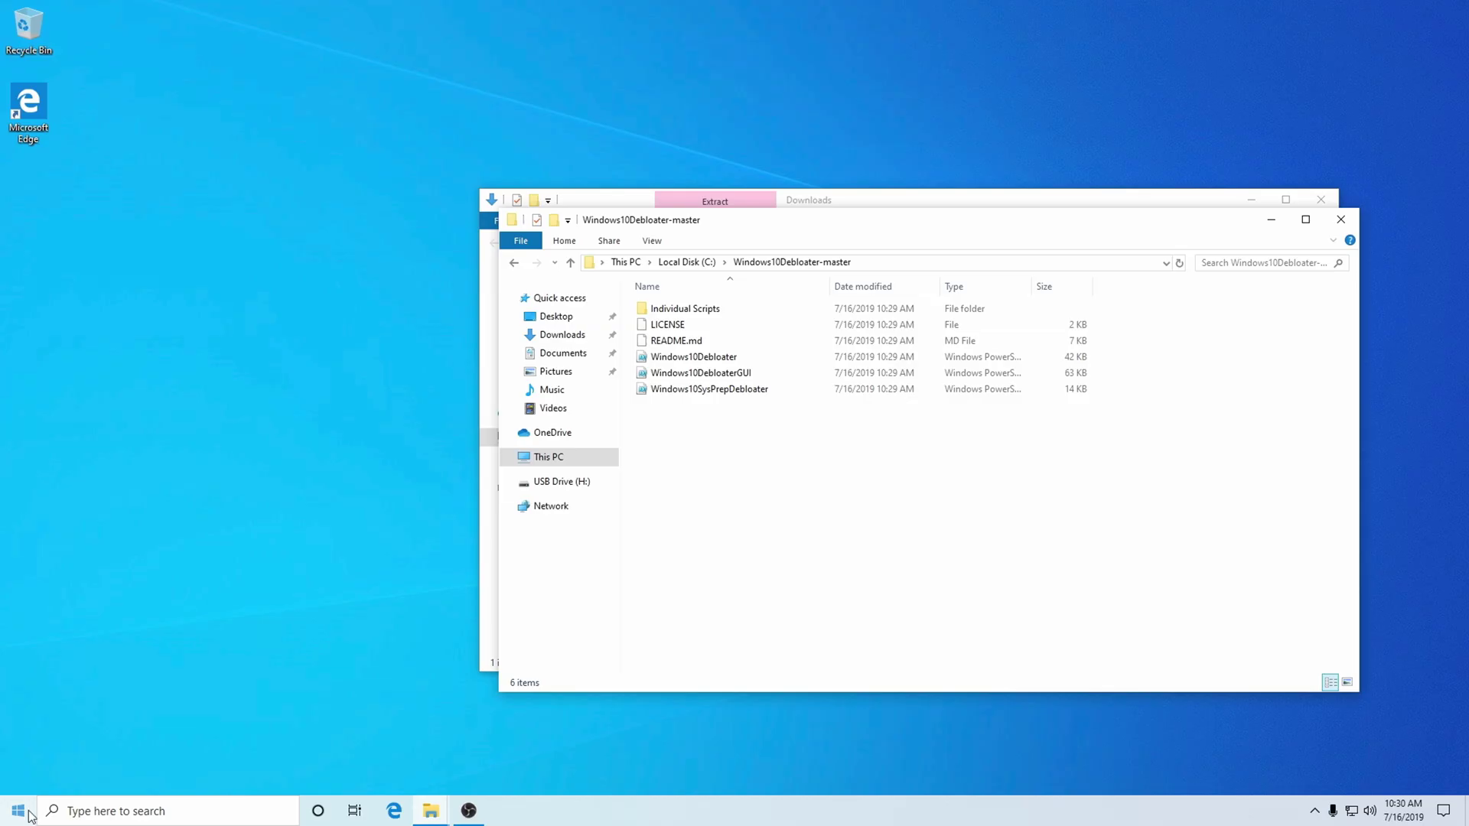
Open Windows PowerShell (Admin) and run Set-ExecutionPolicy Unrestricted -Force.
{"action": "right_click", "coordinate": [23, 813]}
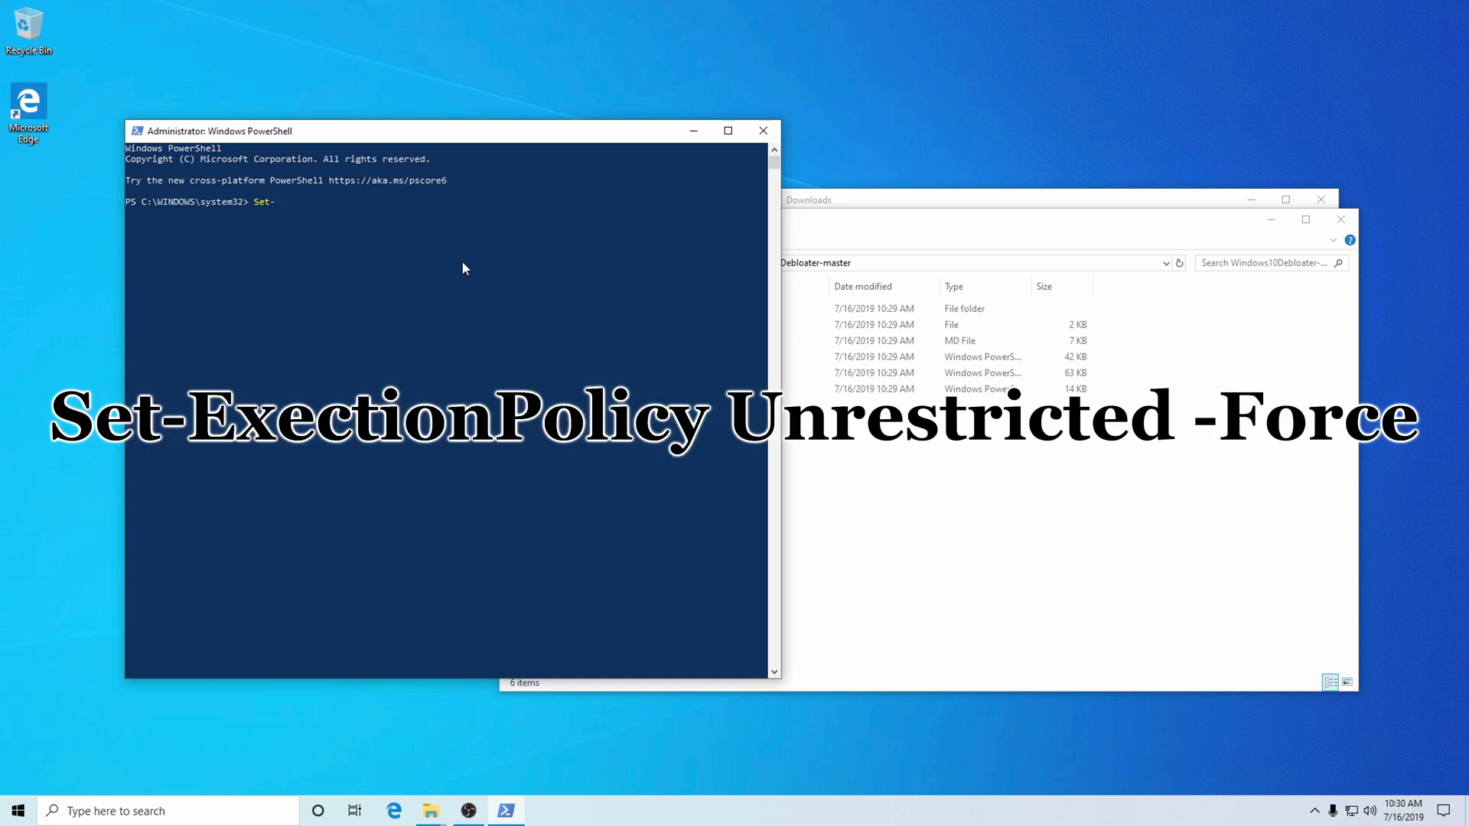
{"action": "type", "text": "ExecutionPolicy Unrestraicted -Force"}
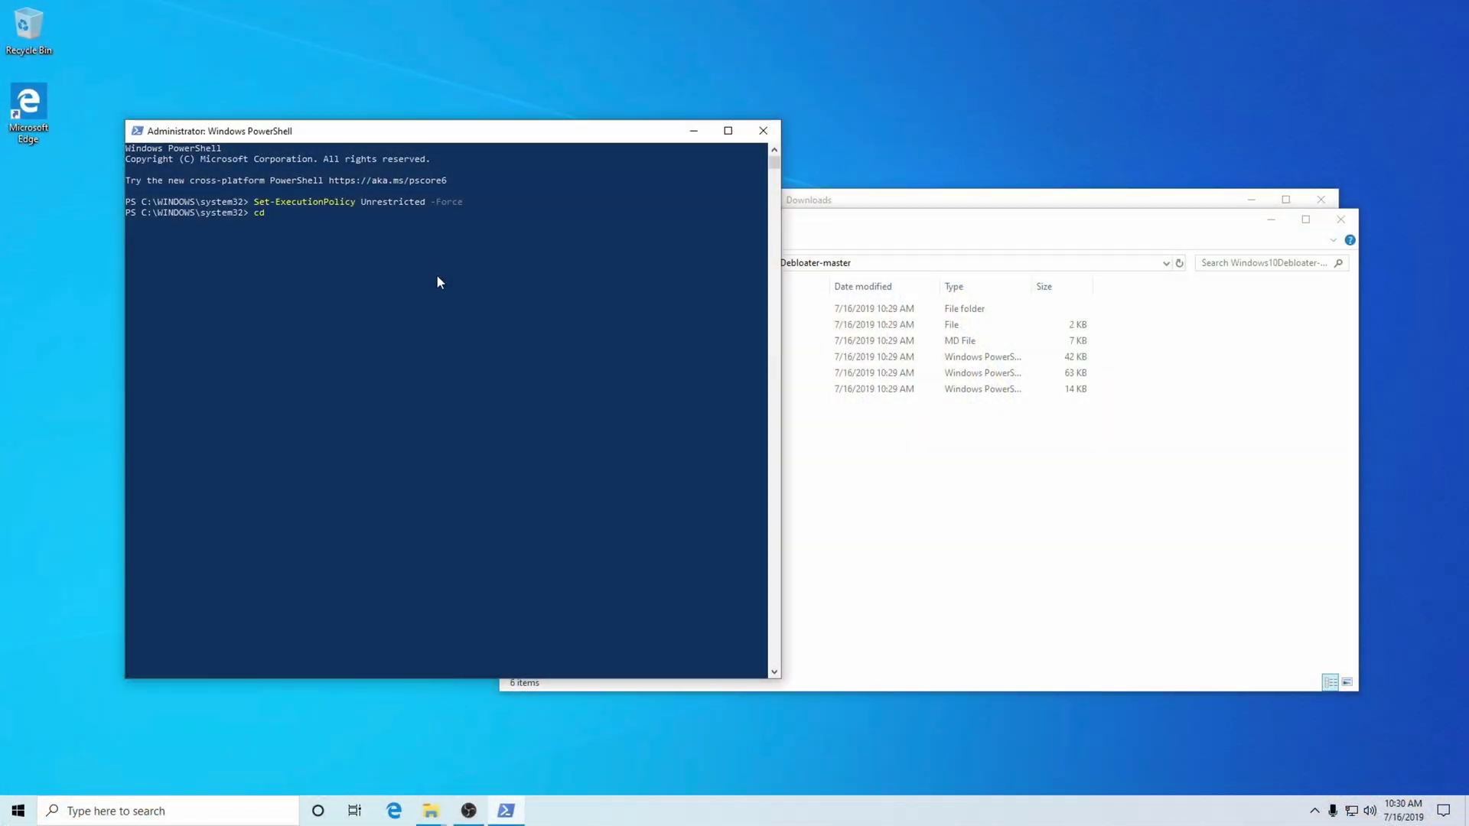
Change directory to C:\Windows10Debloater-master by pasting its path after cd.
{"action": "key", "text": "ctrl+v"}
{"action": "key", "text": "Return"}
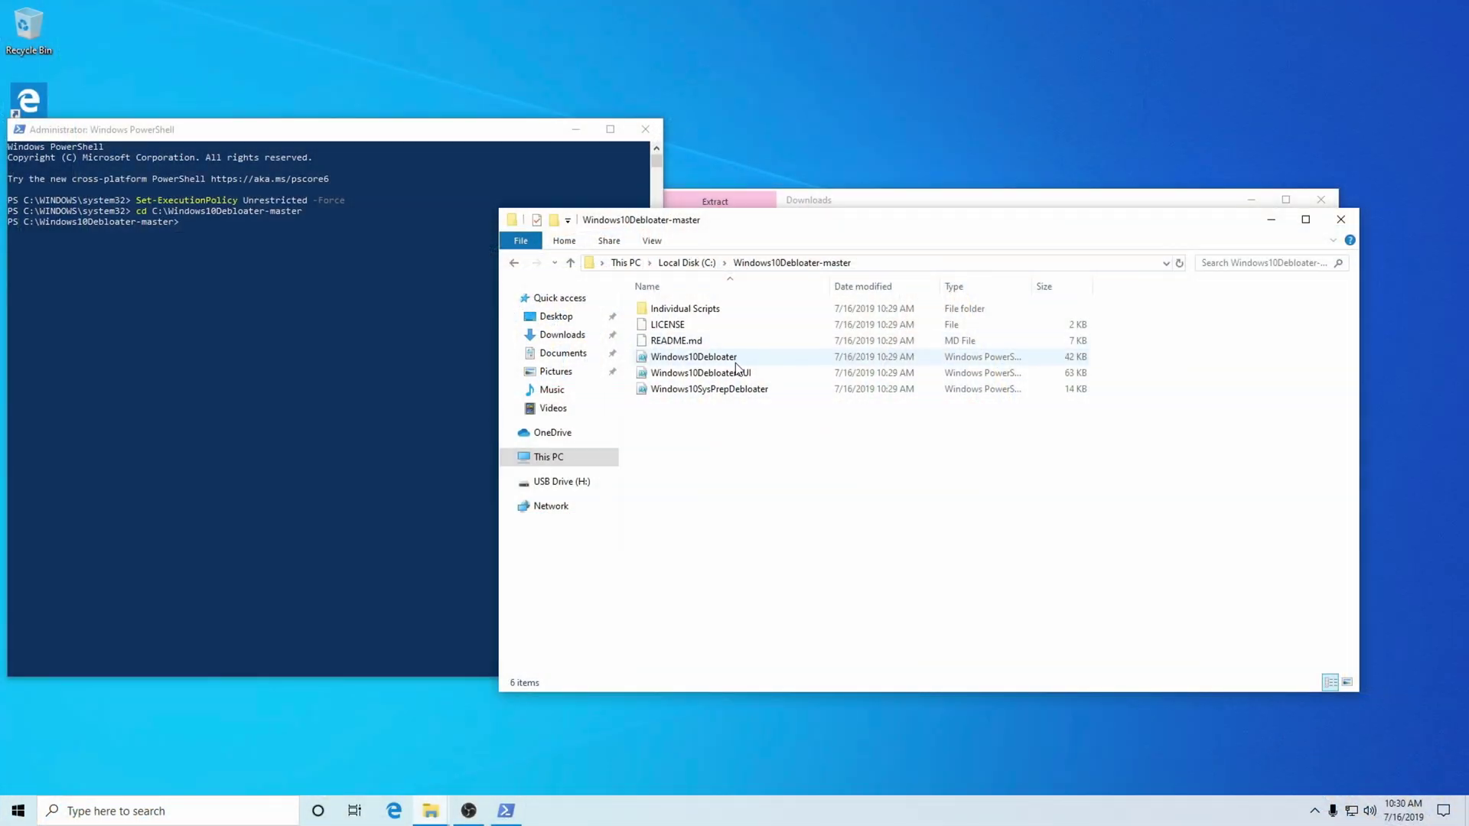
Check the exact file name of Windows10DebloaterGUI.ps1 in File Explorer.
{"action": "left_click", "coordinate": [736, 374]}
{"action": "right_click", "coordinate": [739, 374]}
{"action": "left_click", "coordinate": [808, 600]}
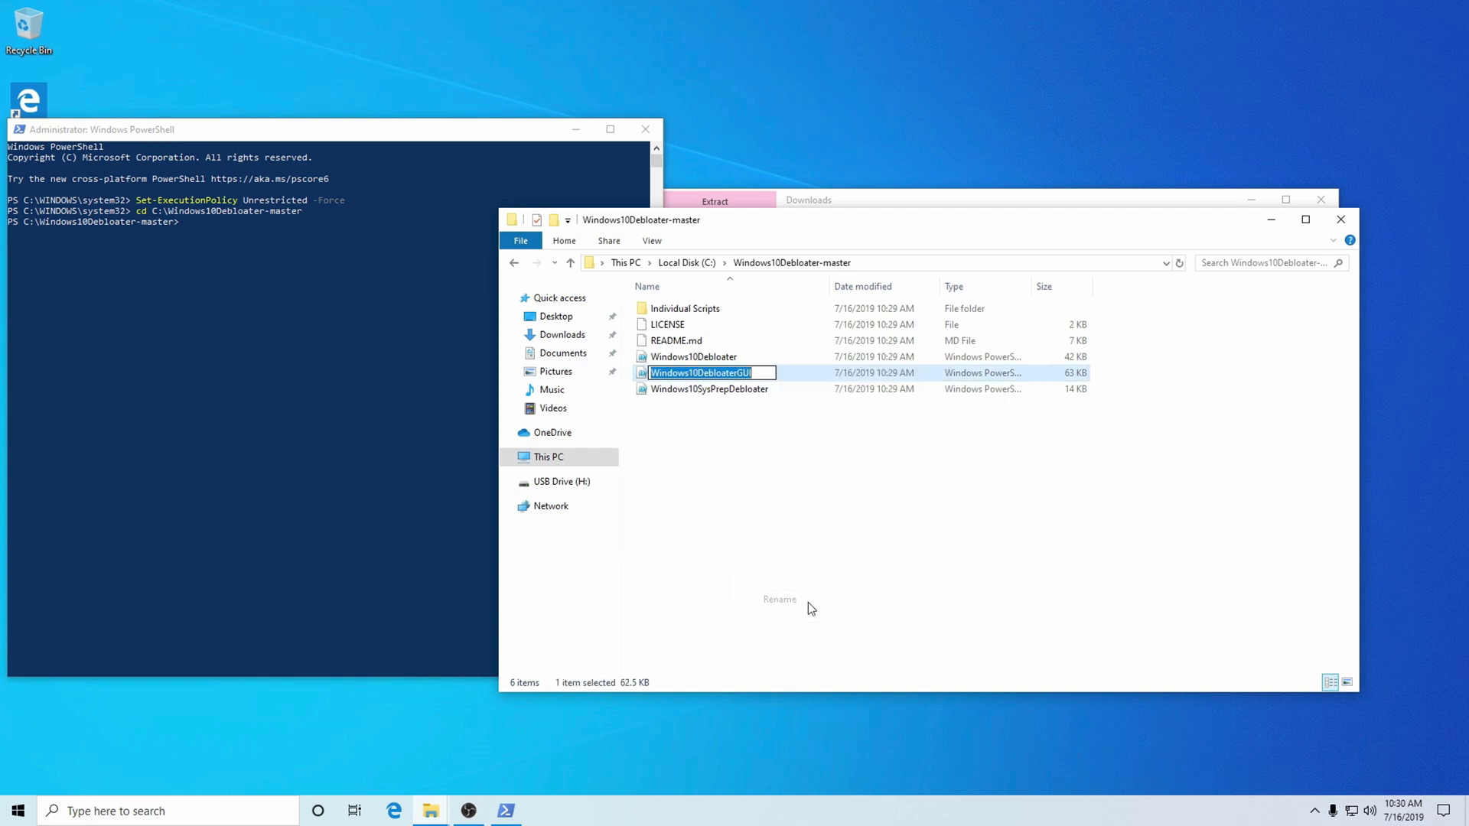
{"action": "left_click", "coordinate": [810, 604]}
Run .\Windows10DebloaterGUI in the PowerShell console.
{"action": "left_click", "coordinate": [413, 274]}
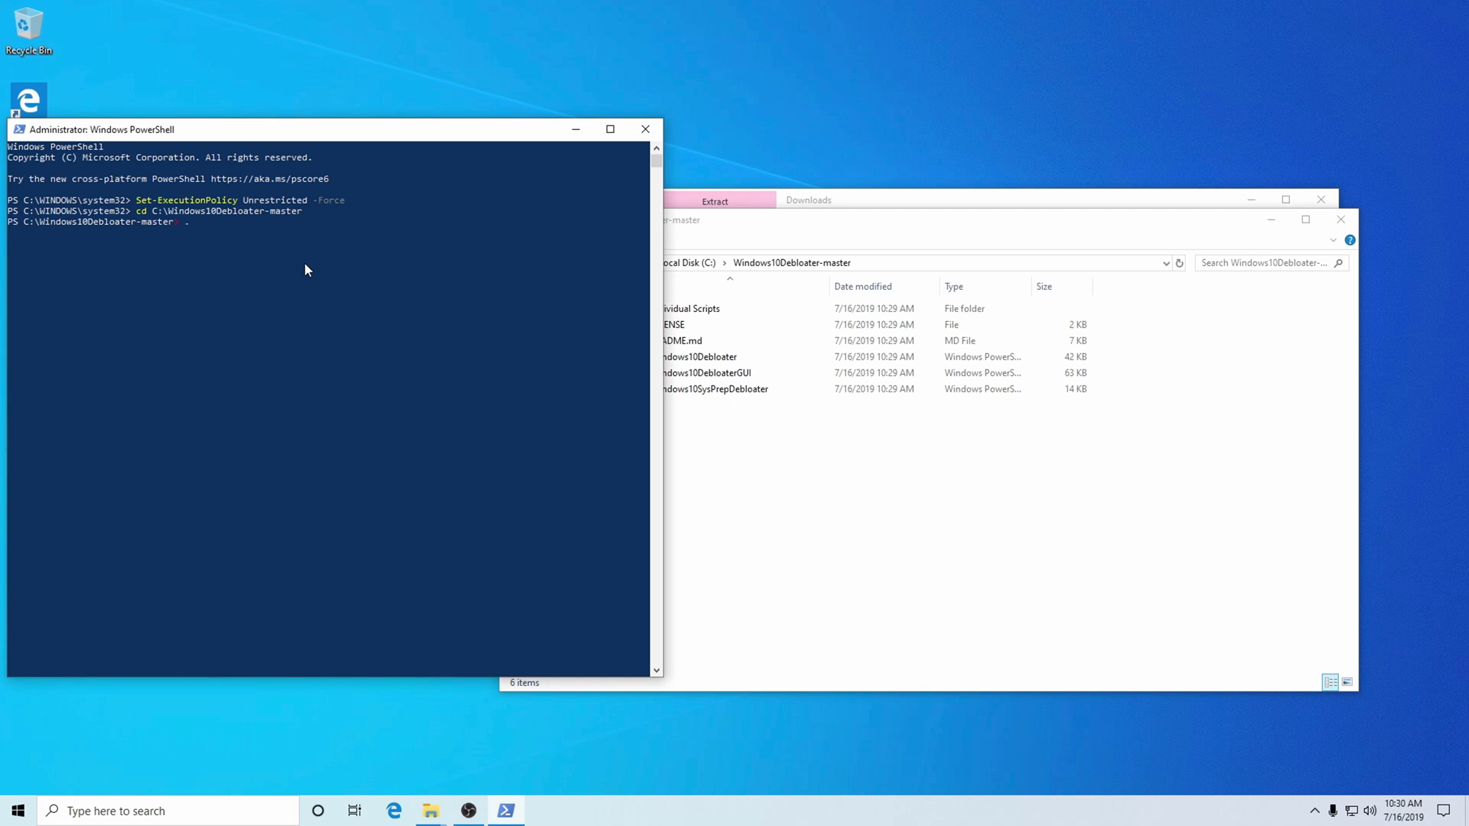
{"action": "type", "text": ".\\Windows10DebloaterGUI.ps1"}
{"action": "key", "text": "Return"}
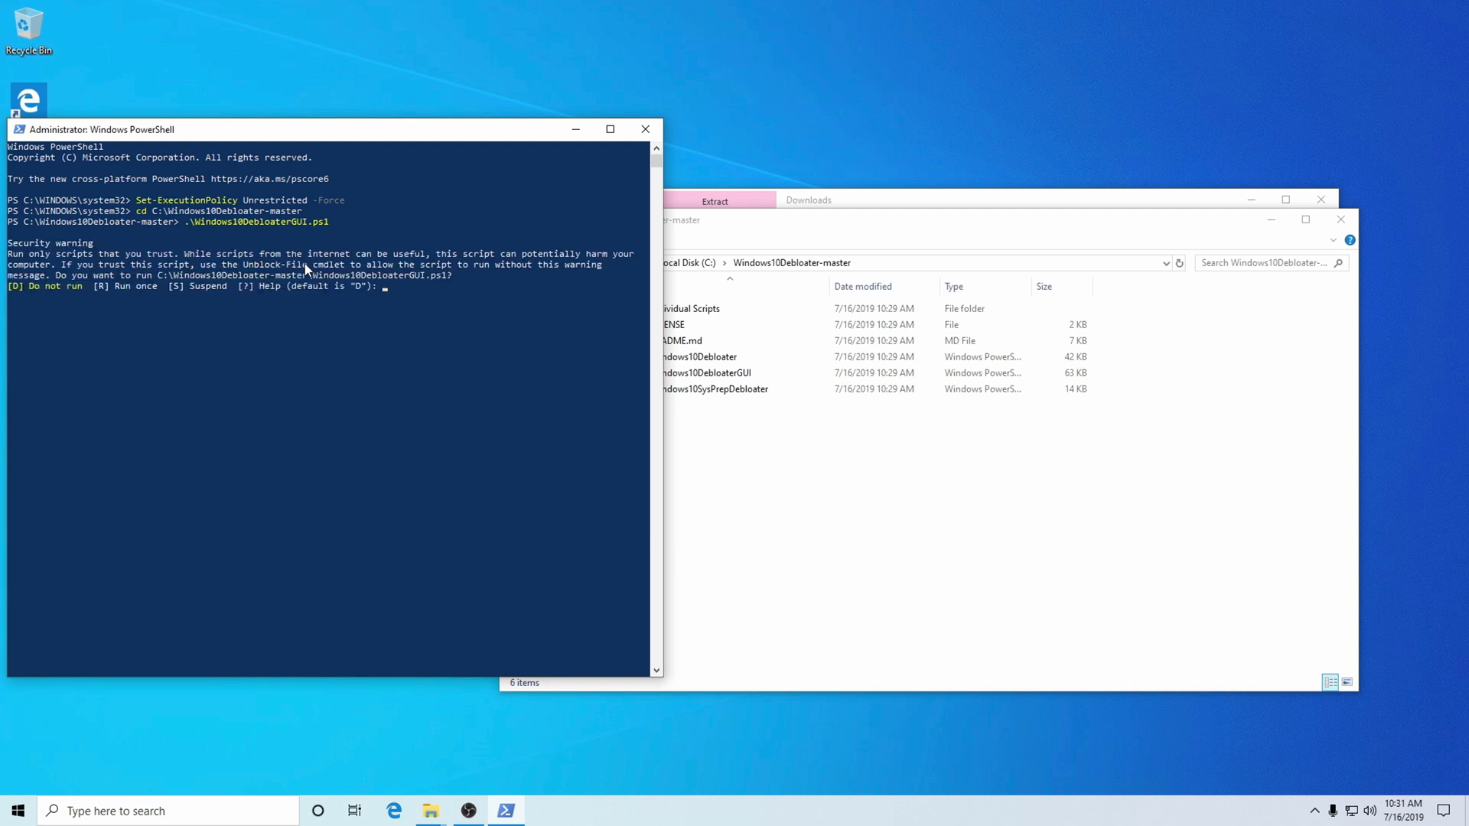
Answer the security warning with R to run the script once.
{"action": "type", "text": "r"}
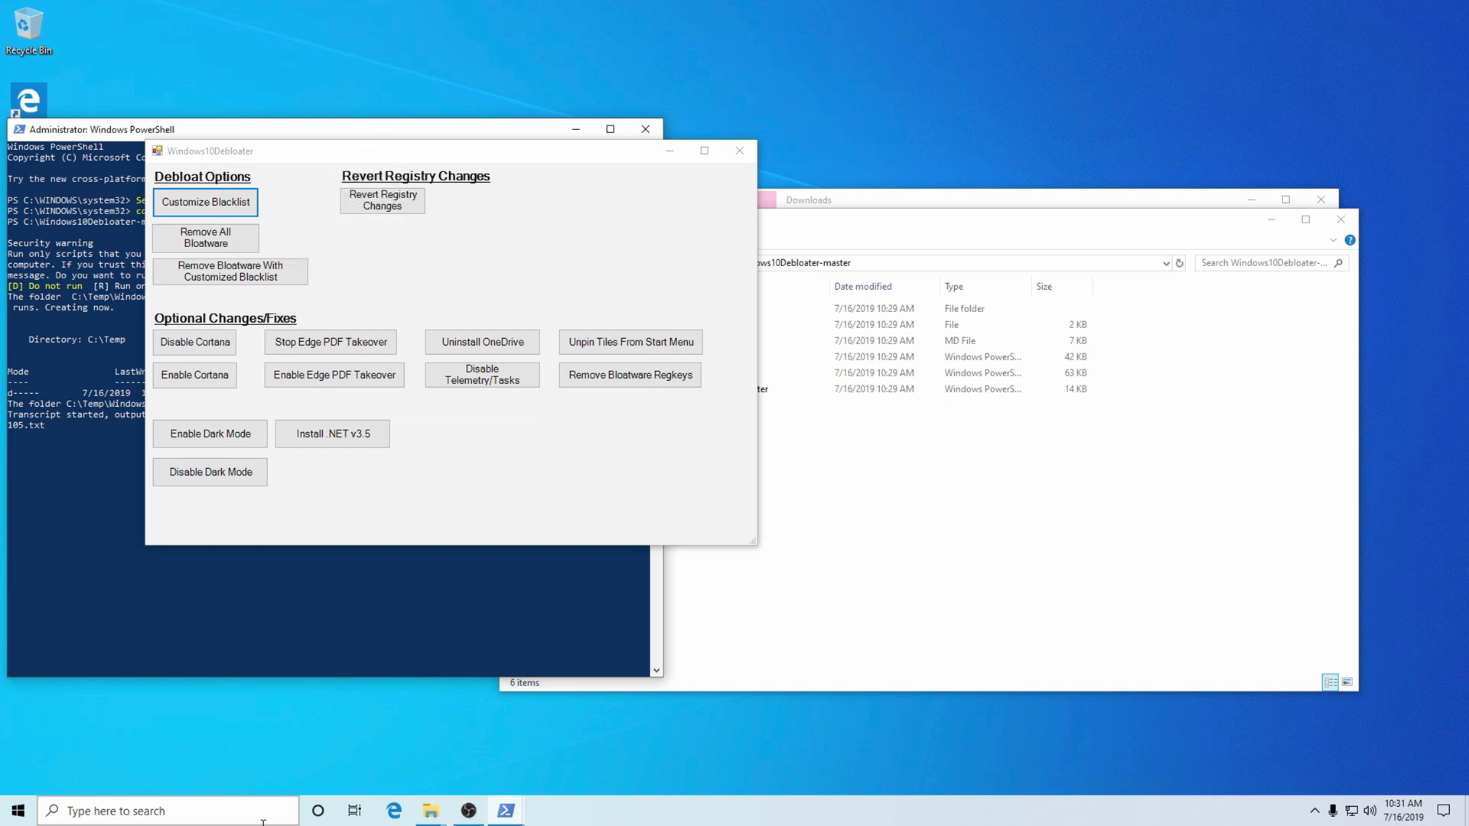
Save the custom lists to custom-lists.ps1, then remove bloatware with the customized blacklist.
{"action": "key", "text": "Return"}
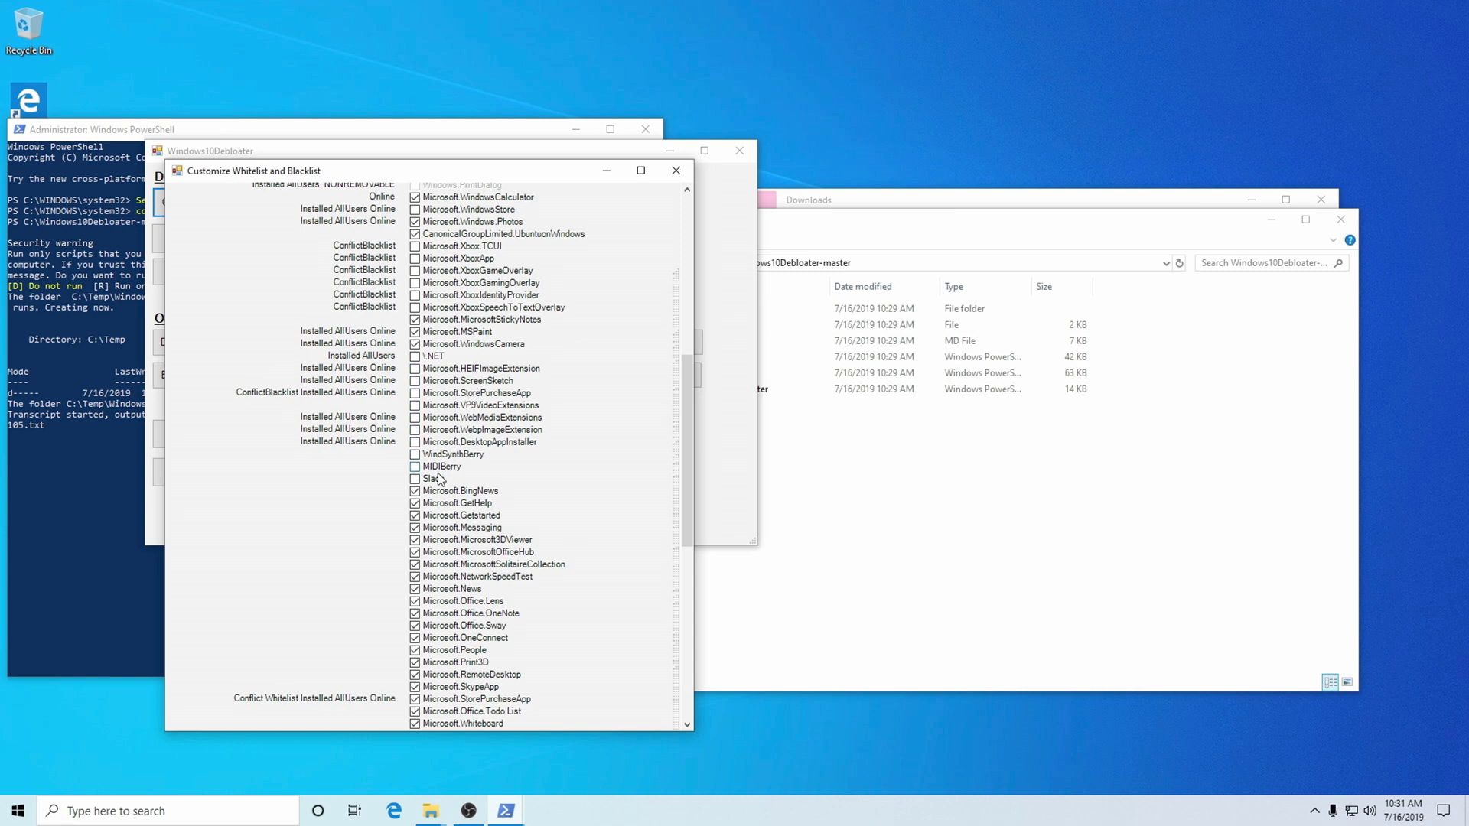
{"action": "scroll", "coordinate": [439, 480], "scroll_direction": "down", "scroll_amount": 5}
{"action": "scroll", "coordinate": [438, 482], "scroll_direction": "up", "scroll_amount": 10}
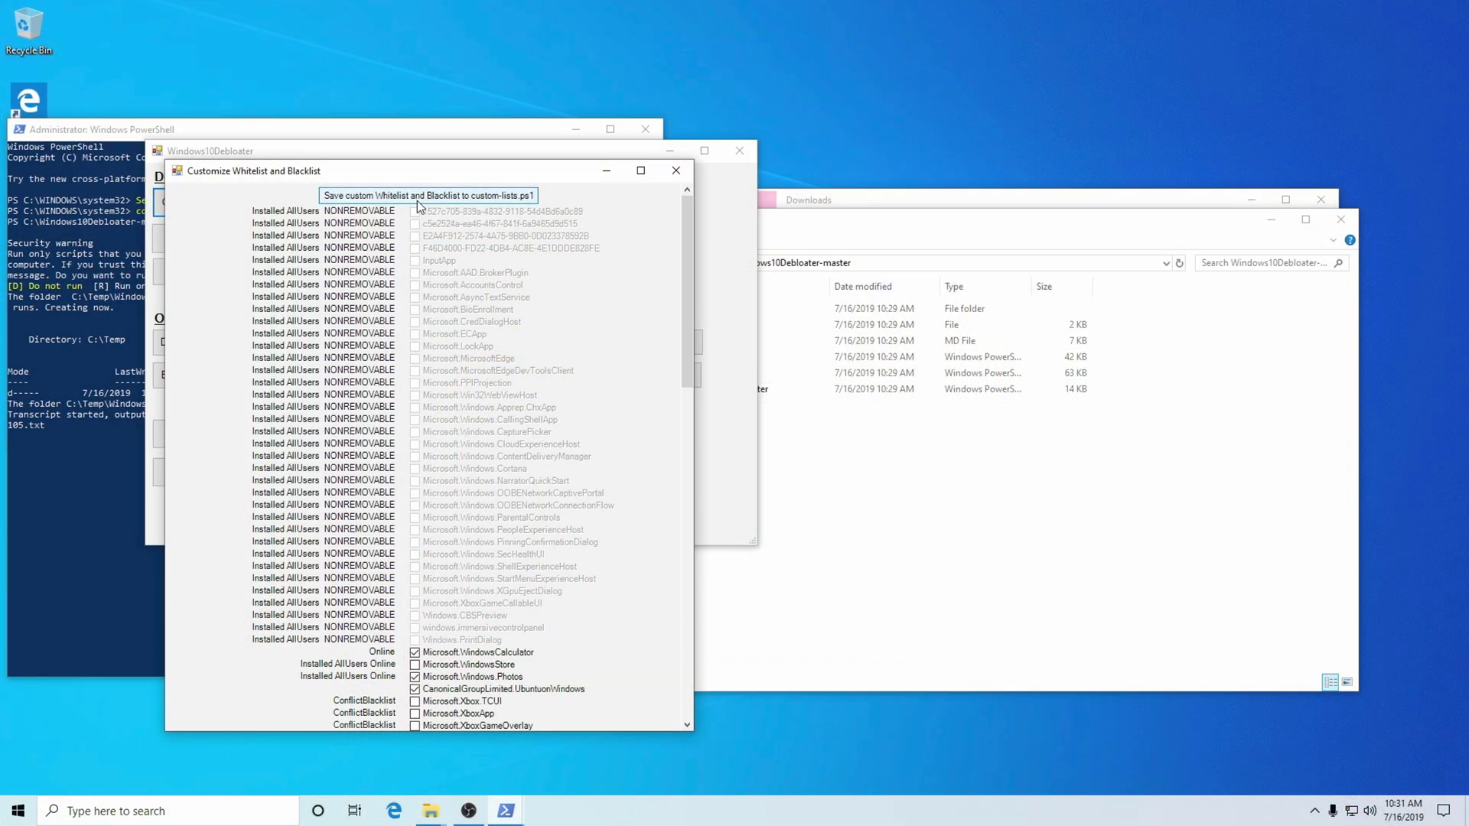
{"action": "left_click", "coordinate": [416, 200]}
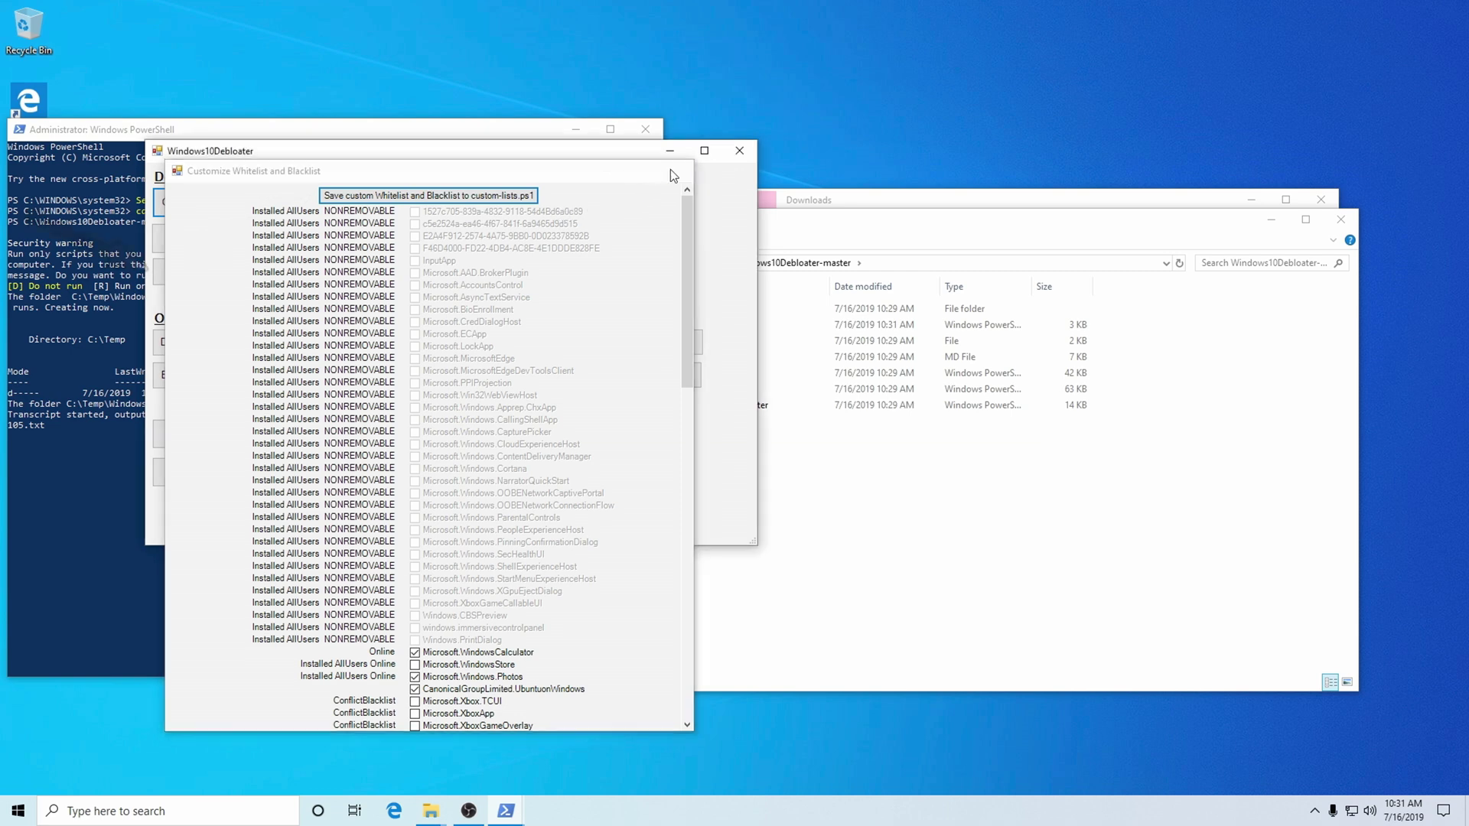
{"action": "left_click", "coordinate": [673, 171]}
{"action": "left_click", "coordinate": [234, 280]}
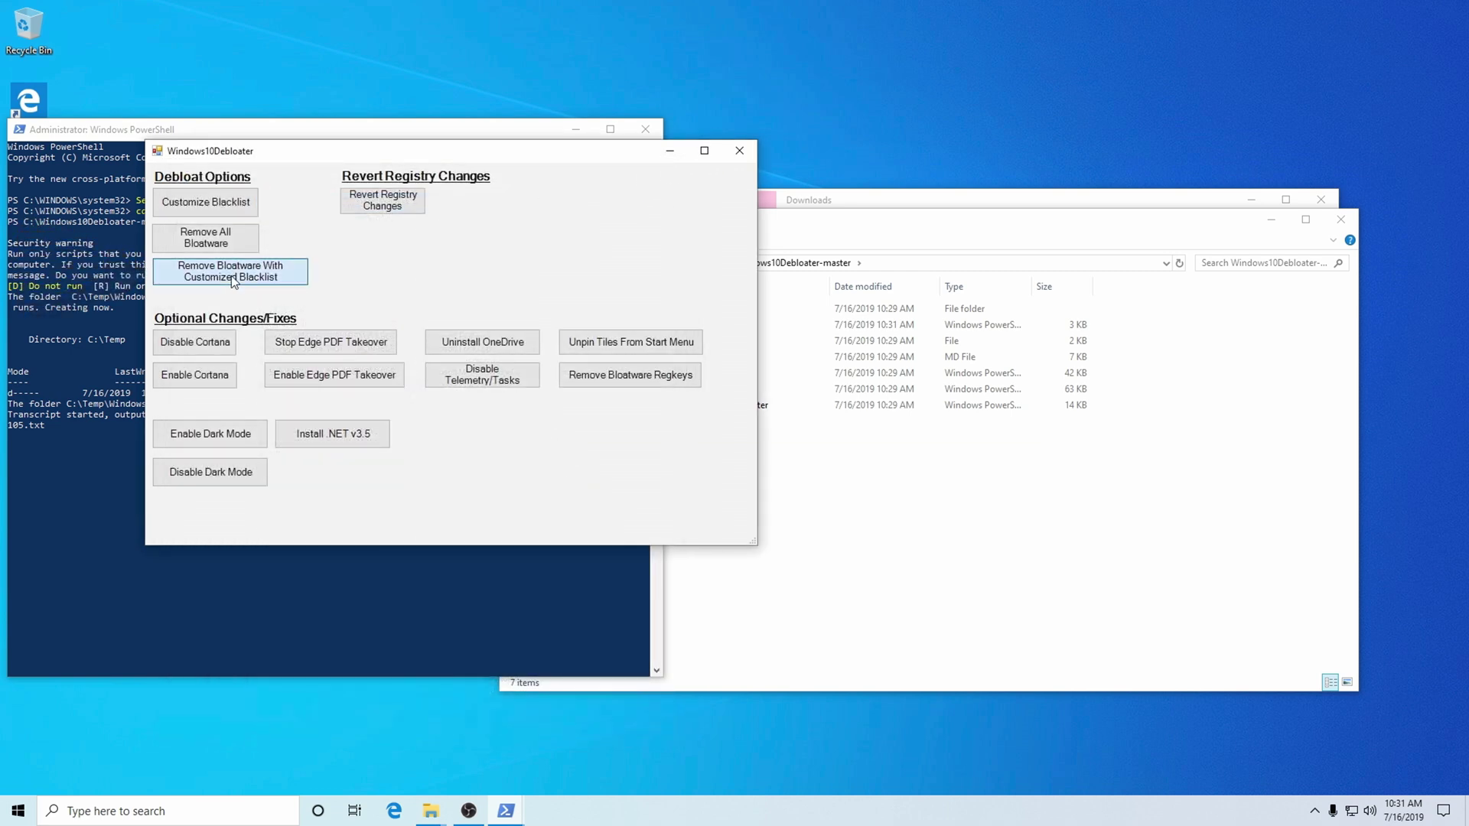
Switch to the PowerShell console to watch the blacklisted apps being removed.
{"action": "left_click", "coordinate": [116, 134]}
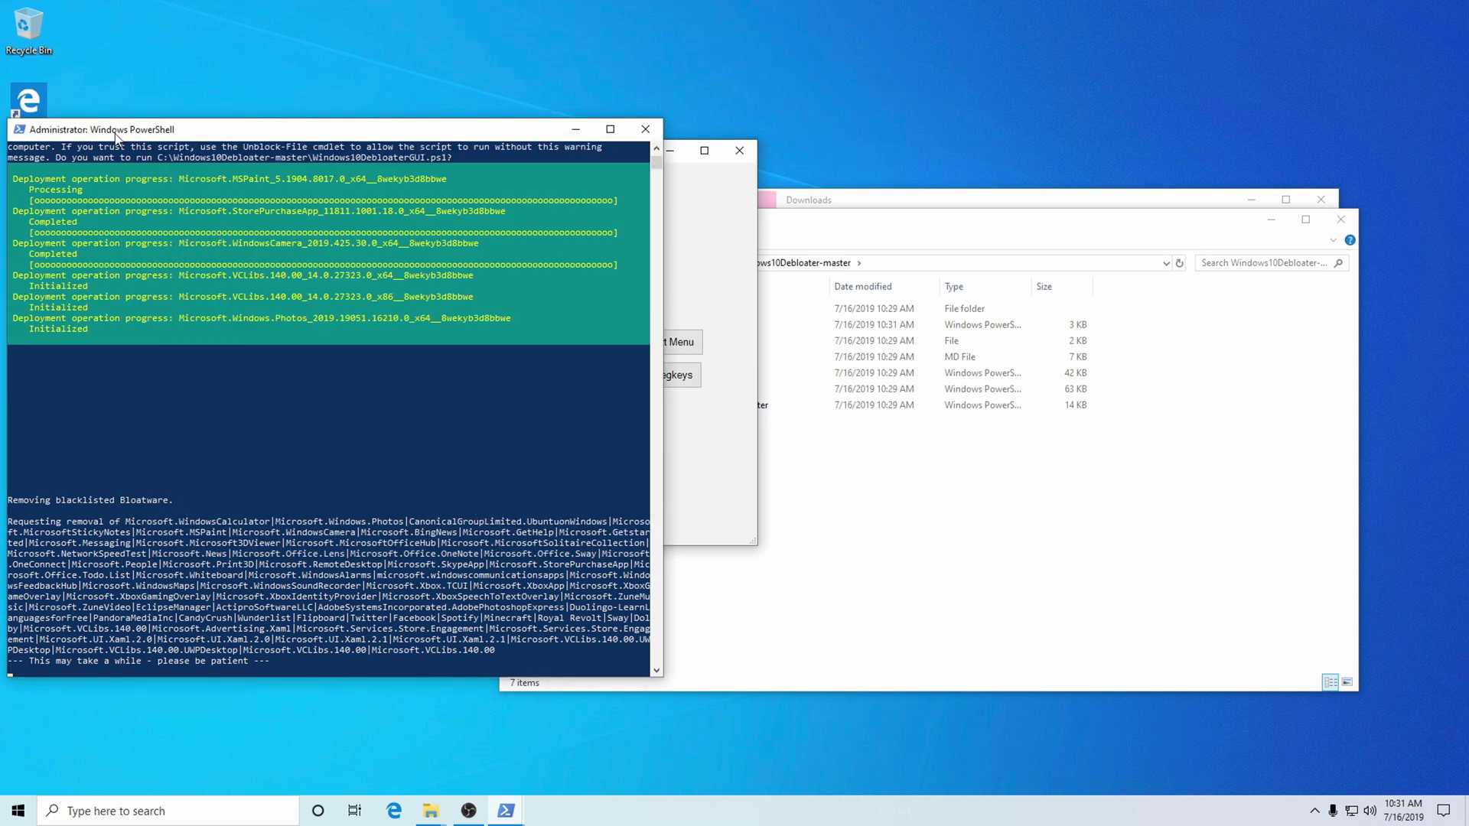